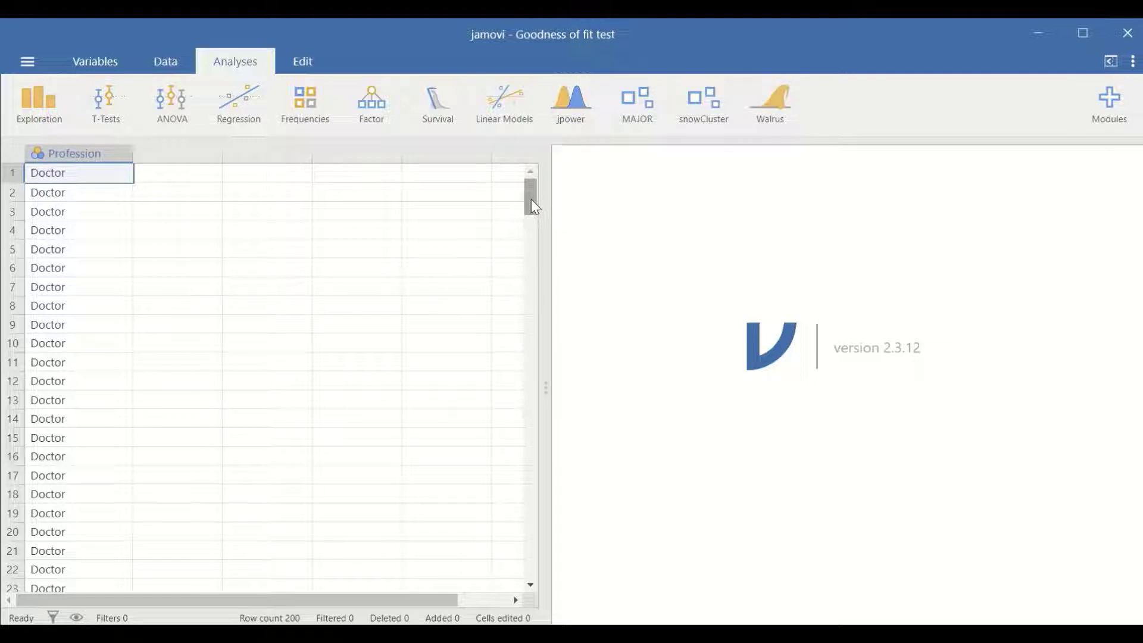
- Start a Descriptives analysis with Profession as the analysed variable
mouse_move(531, 199)
left_mouse_down()
mouse_move(513, 352)
mouse_move(523, 453)
mouse_move(526, 185)
left_mouse_up()
left_click(45, 108)
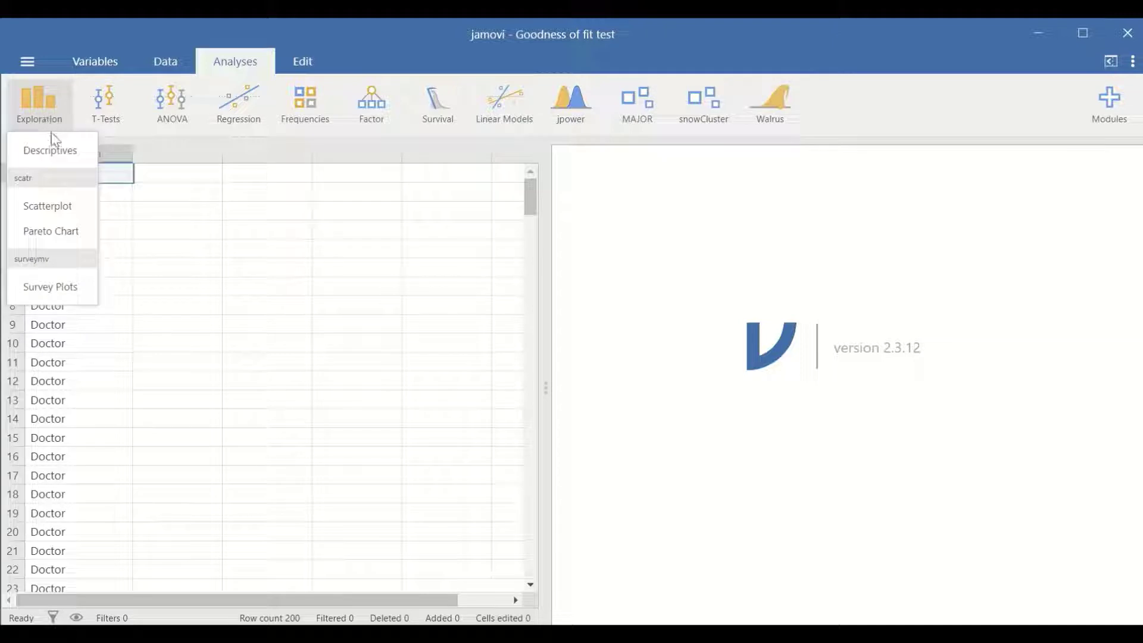
left_click(55, 156)
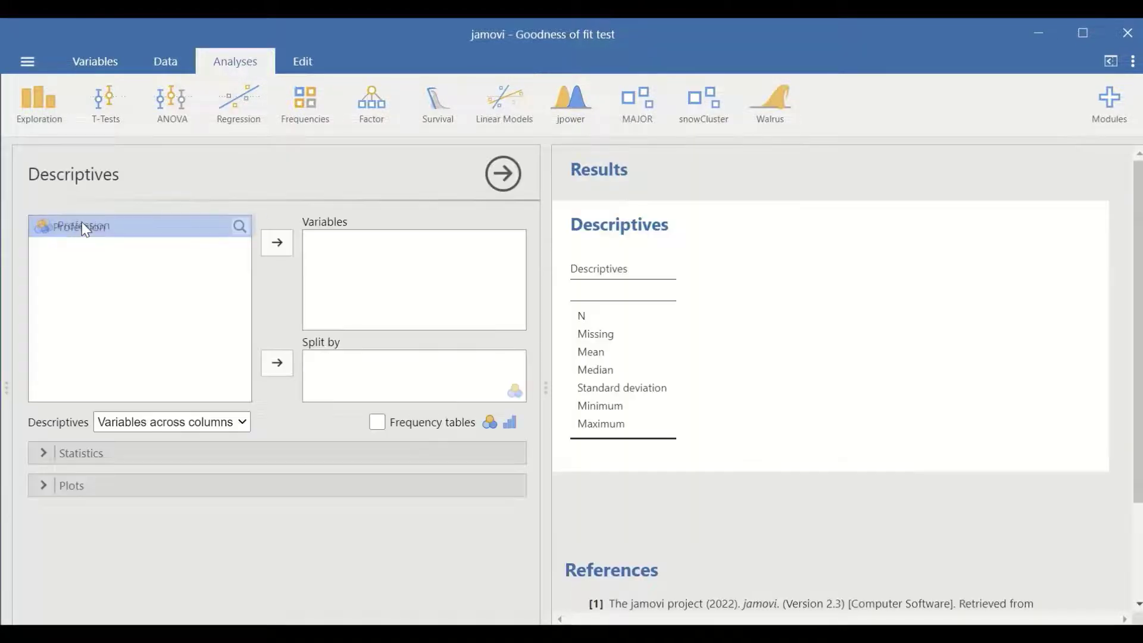
left_click_drag(81, 226, 384, 261)
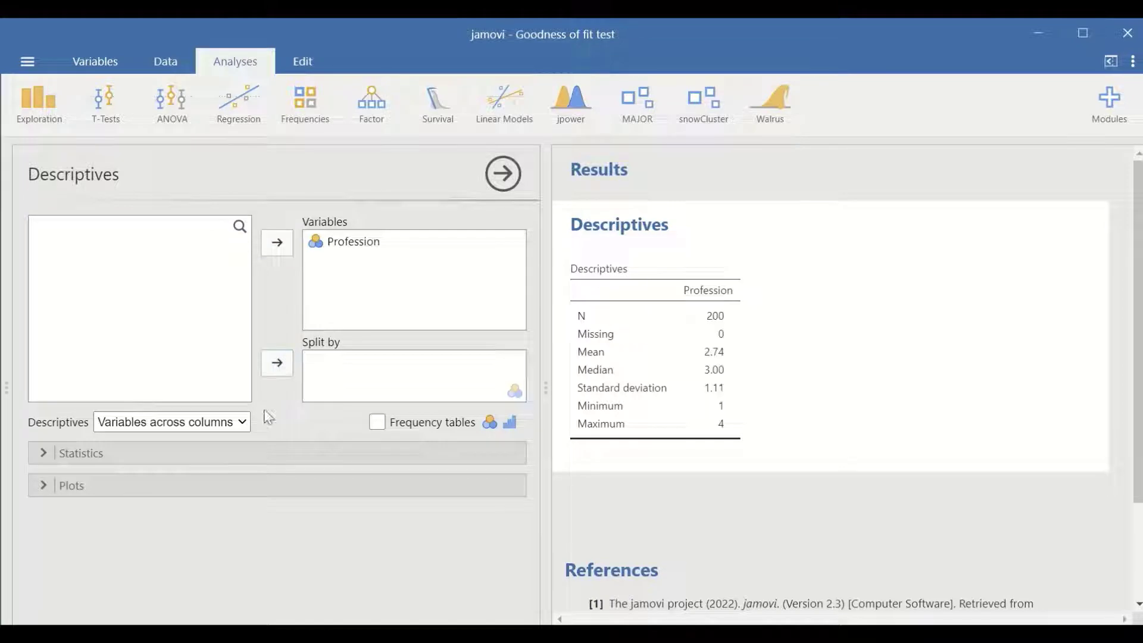
- Arrange the descriptives table with variables across rows and add frequency tables for Profession
left_click(231, 420)
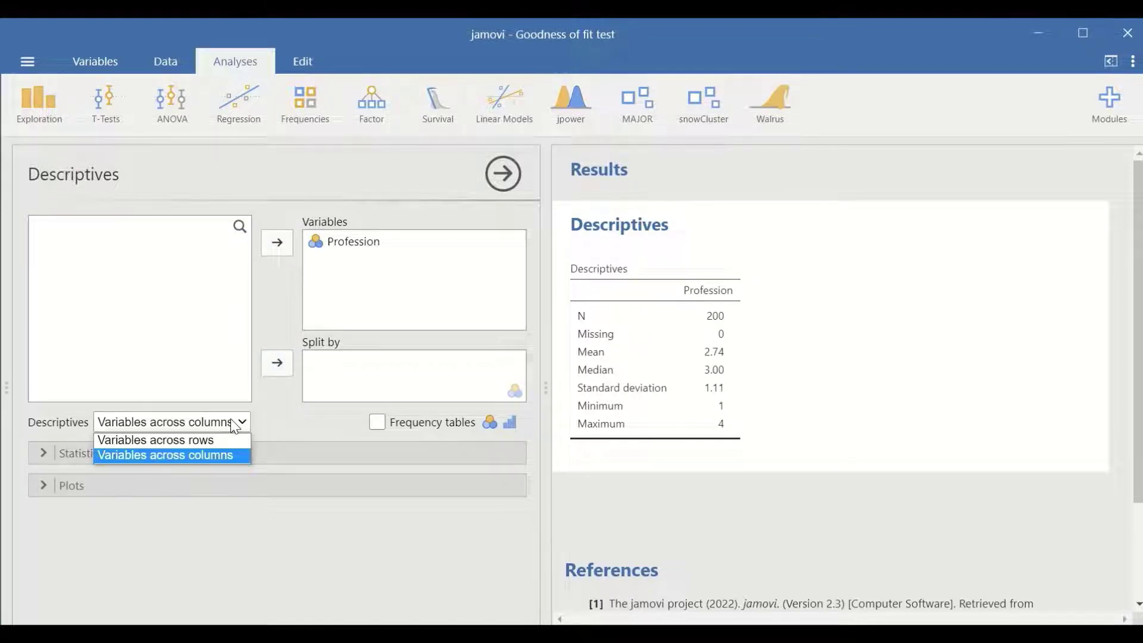
left_click(207, 442)
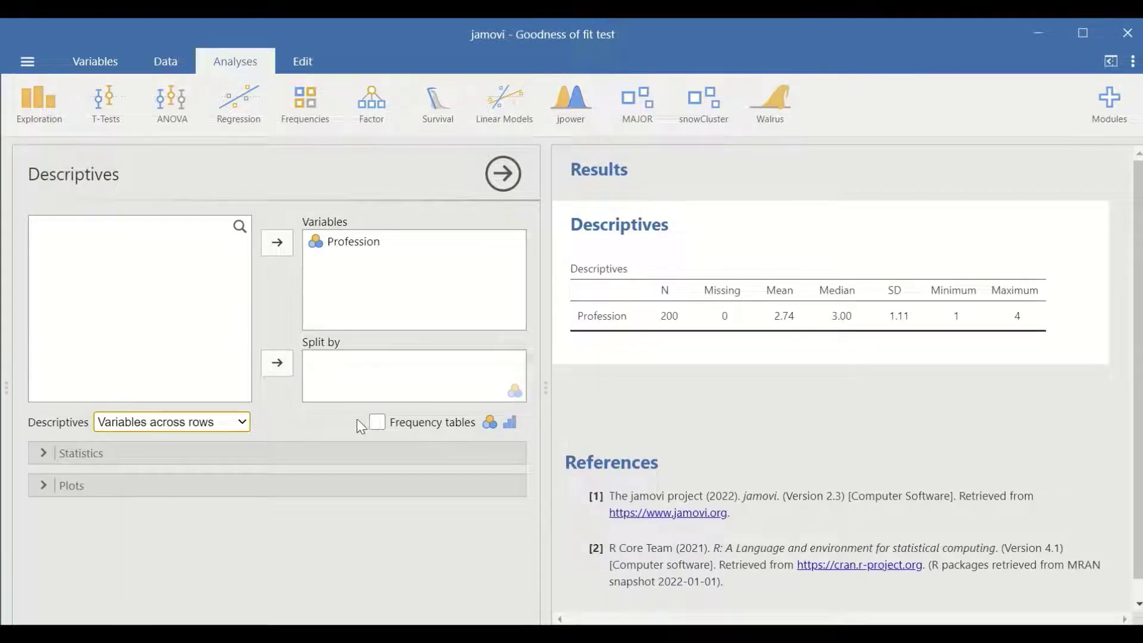
left_click(377, 424)
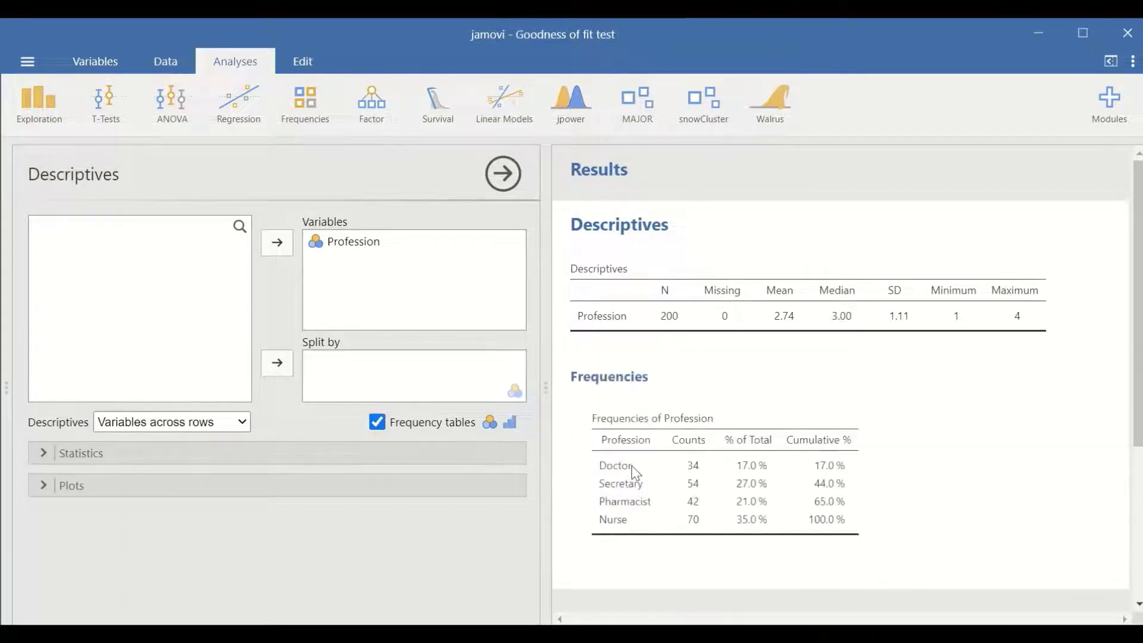
- Expand the Statistics options of the Descriptives analysis and review the available measures
left_click(46, 459)
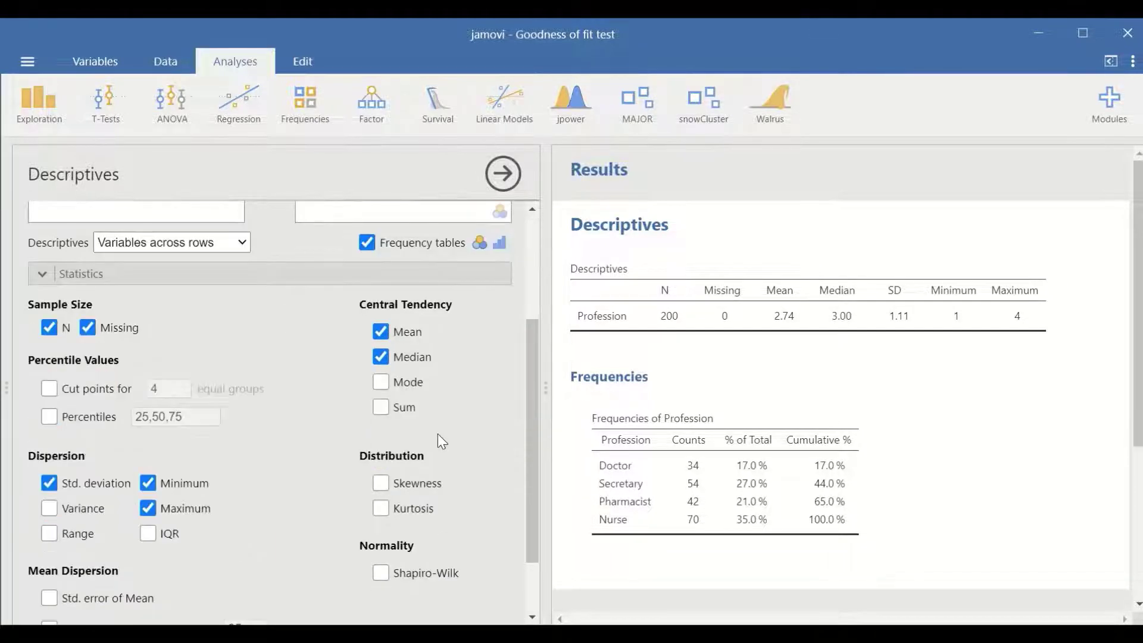
scroll(439, 429, "down", 2)
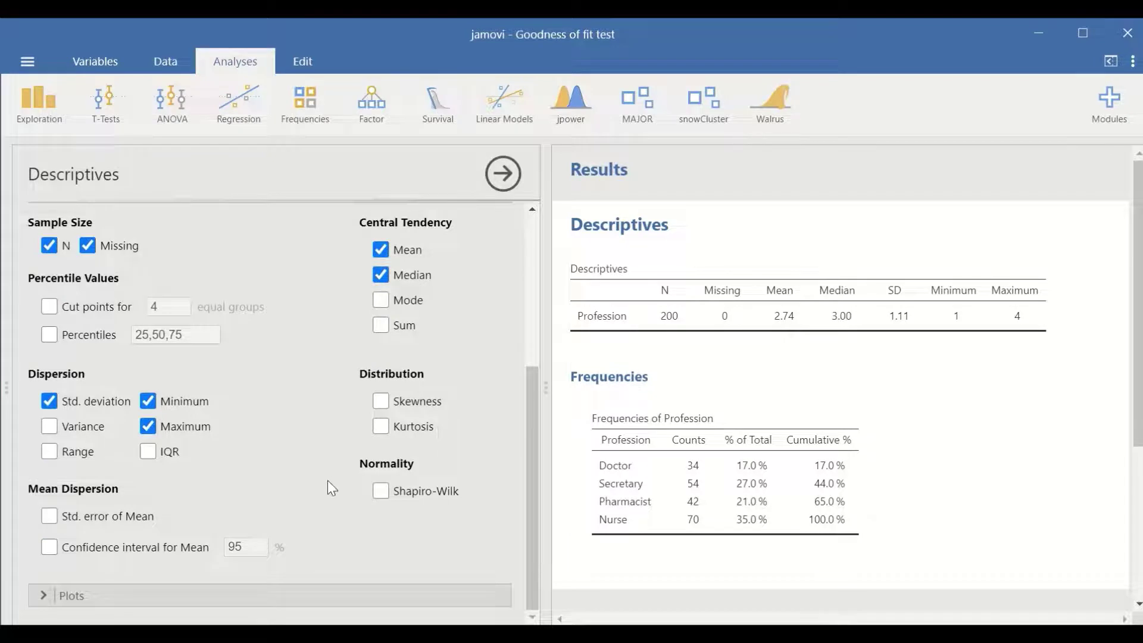
scroll(451, 465, "up", 3)
scroll(450, 470, "up", 2)
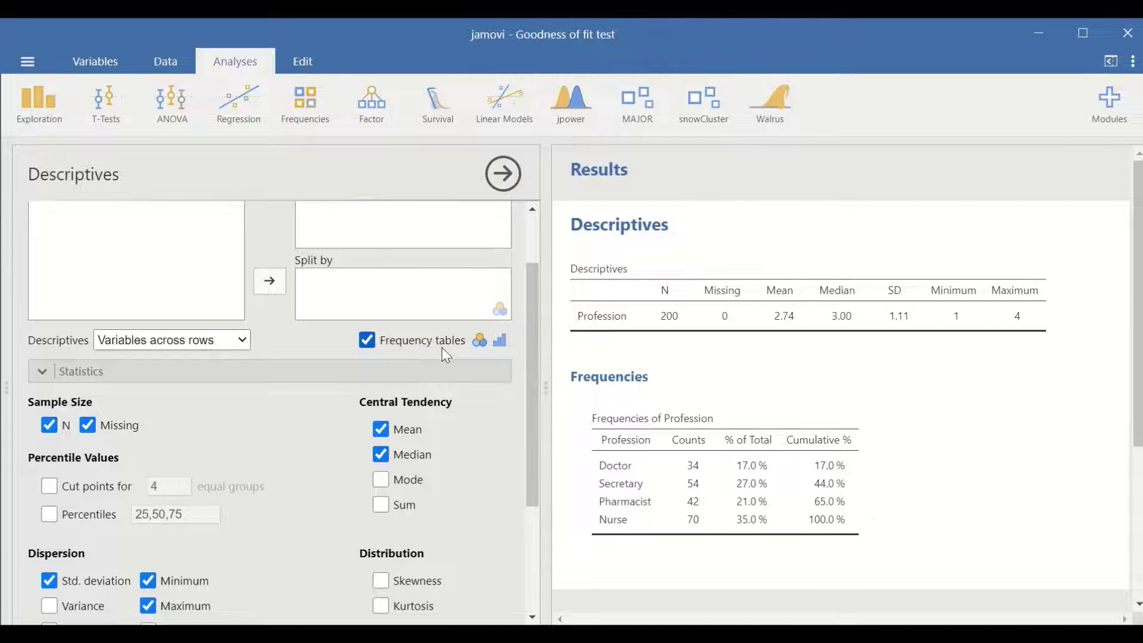
- Run an N Outcomes chi-square goodness-of-fit test on Profession with expected counts included
left_click(310, 103)
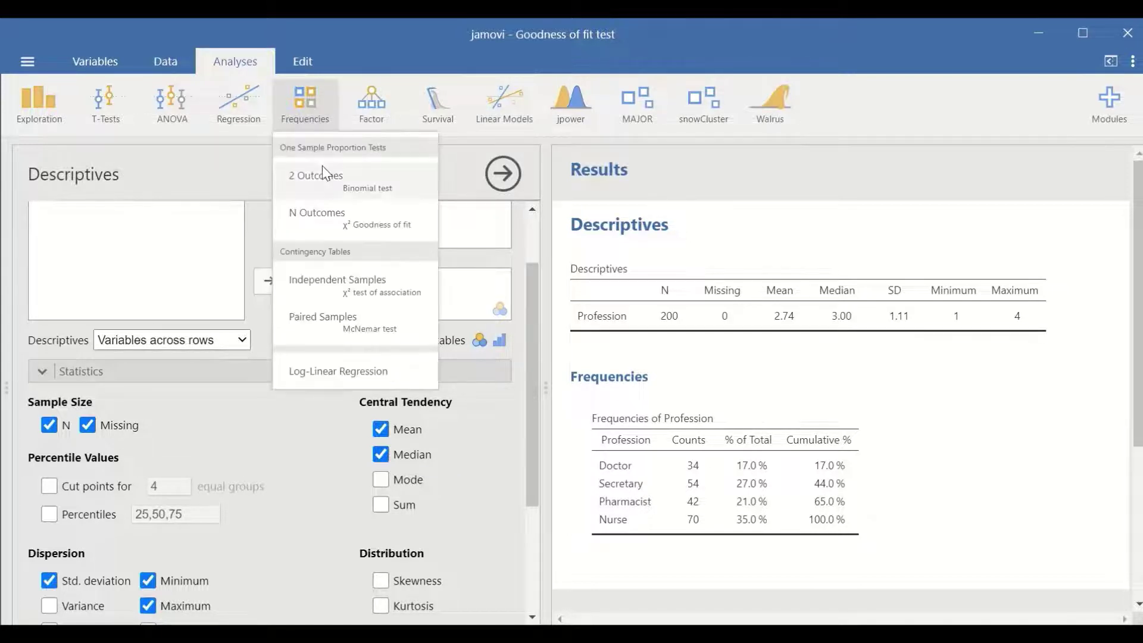
left_click(342, 228)
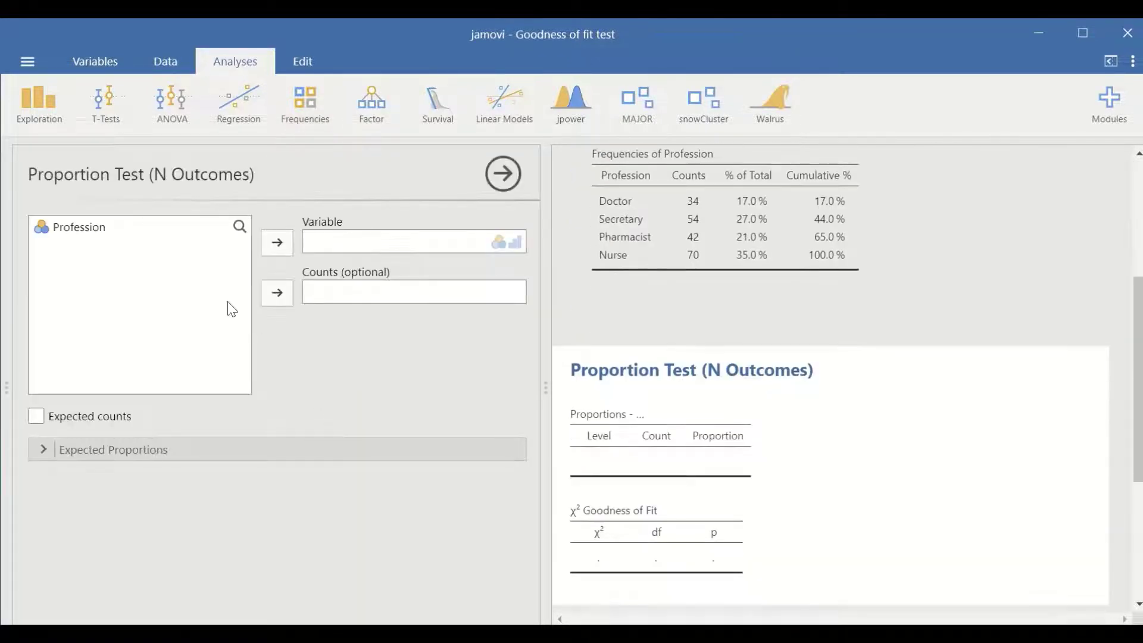
left_click_drag(59, 233, 338, 242)
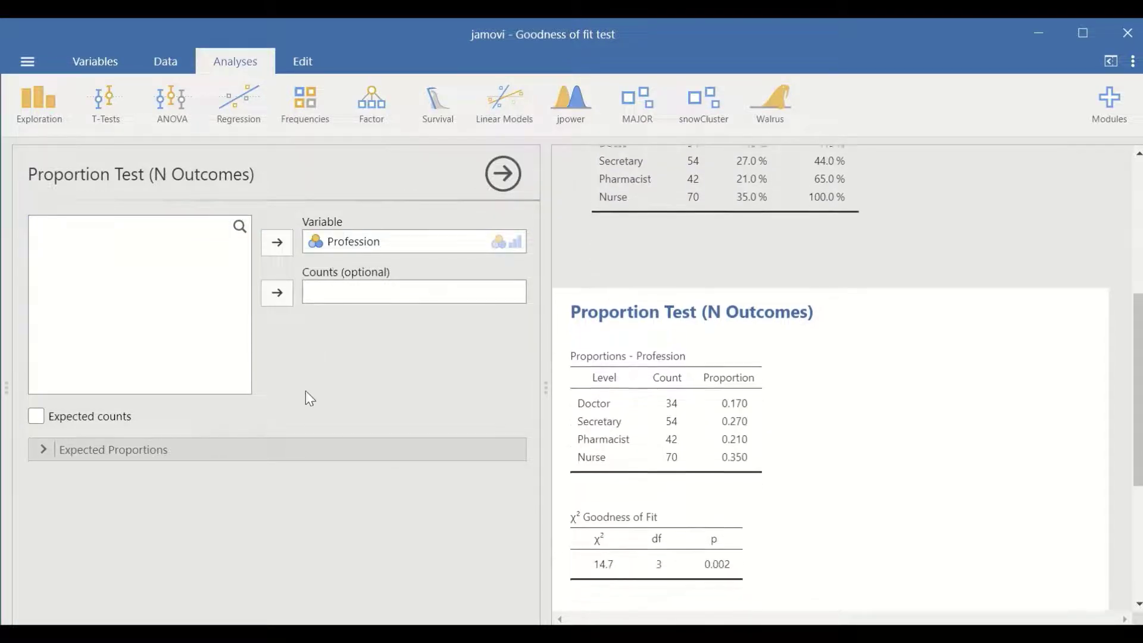
left_click(37, 417)
scroll(684, 574, "down", 1)
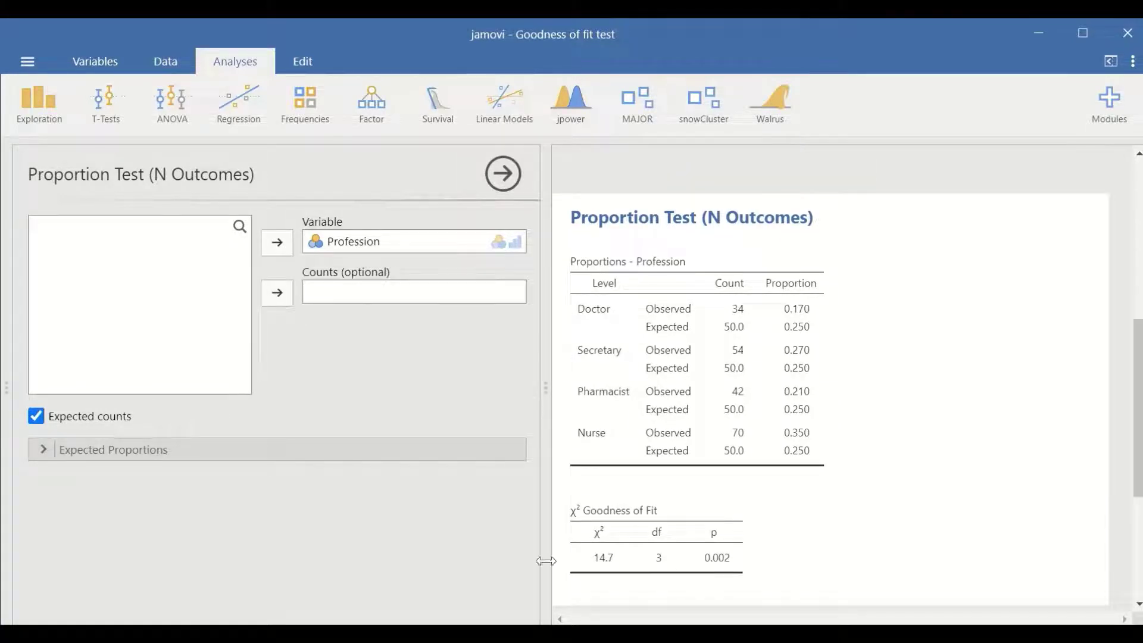
- Expand the expected proportions and examine the ratios, the observed and expected counts, and the goodness-of-fit table for Profession
left_click(154, 458)
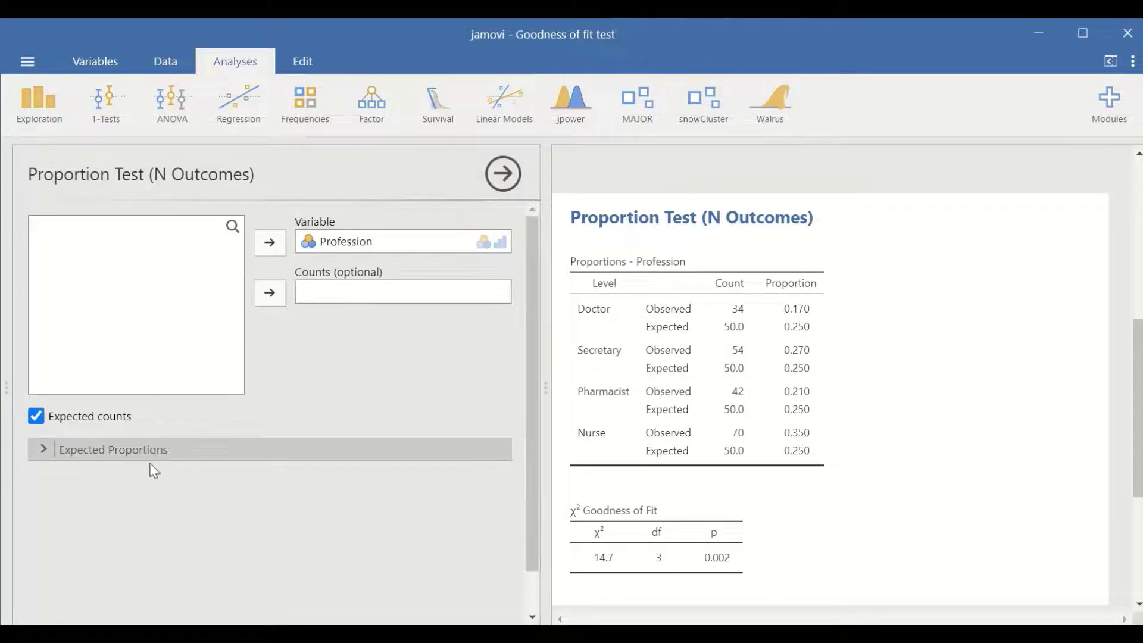
scroll(456, 499, "down", 2)
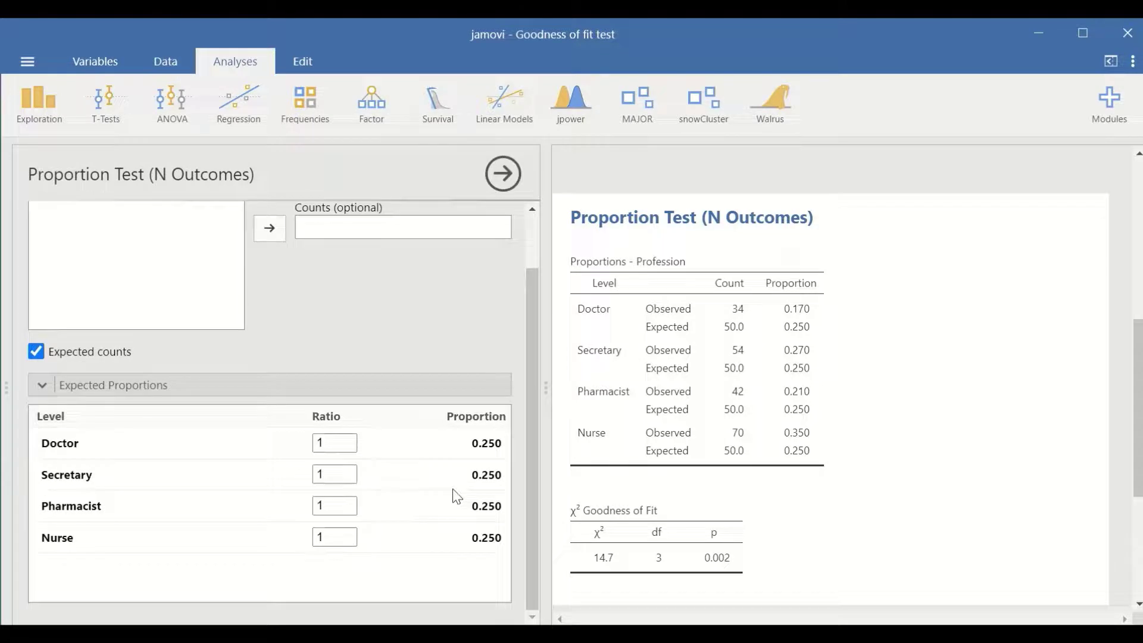
scroll(849, 477, "up", 3)
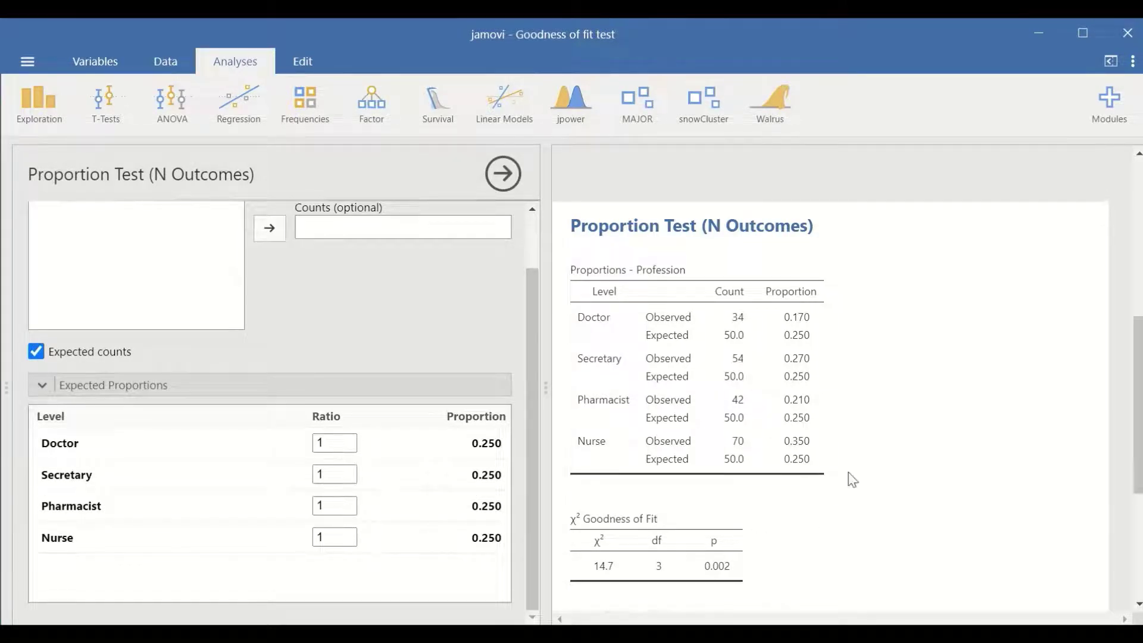
scroll(857, 477, "down", 2)
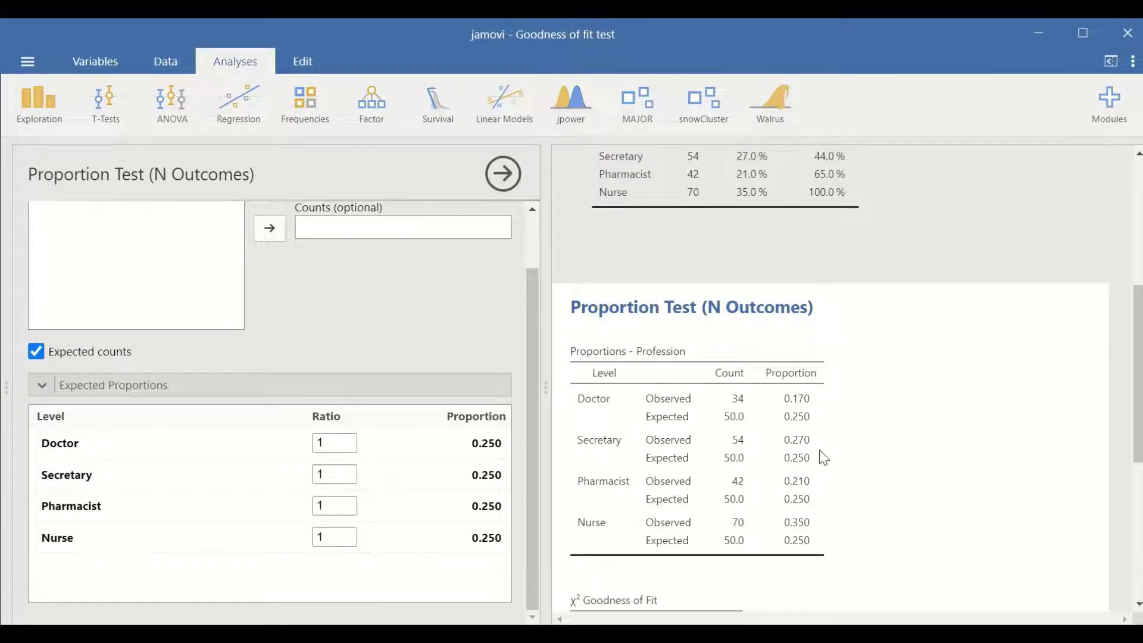
scroll(821, 446, "down", 3)
scroll(795, 435, "down", 5)
scroll(798, 442, "up", 5)
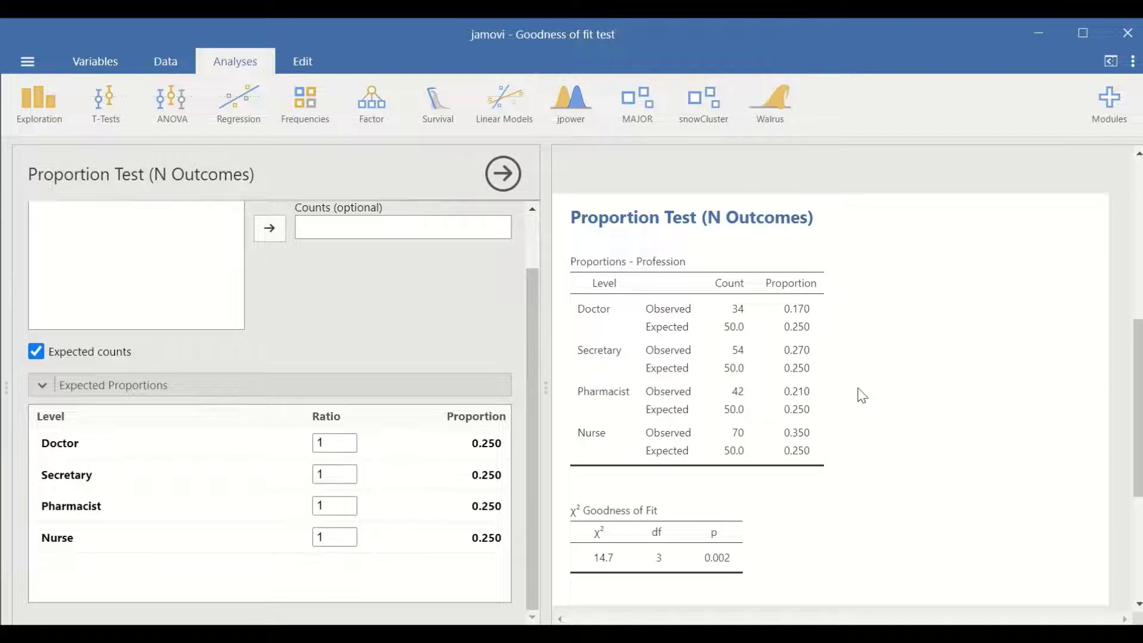
scroll(780, 394, "down", 2)
scroll(804, 388, "up", 3)
scroll(776, 462, "down", 3)
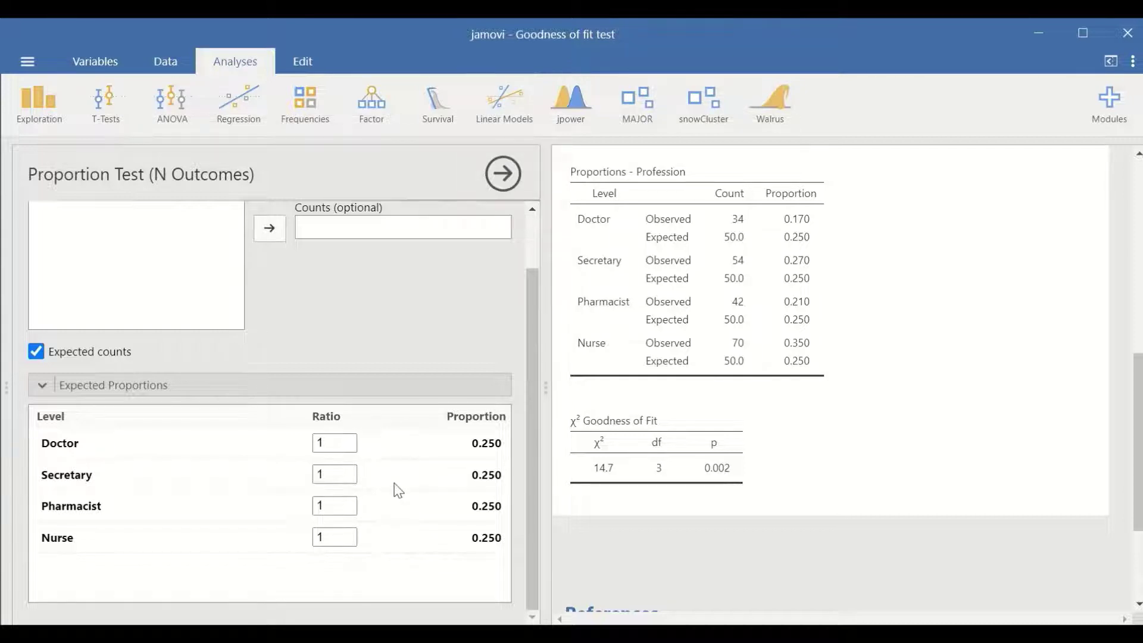
- Set the expected ratios for Profession to 0.1 for Doctor, 0.2 for Secretary, 0.3 for Pharmacist and 0.4 for Nurse
left_click(342, 446)
key("Return")
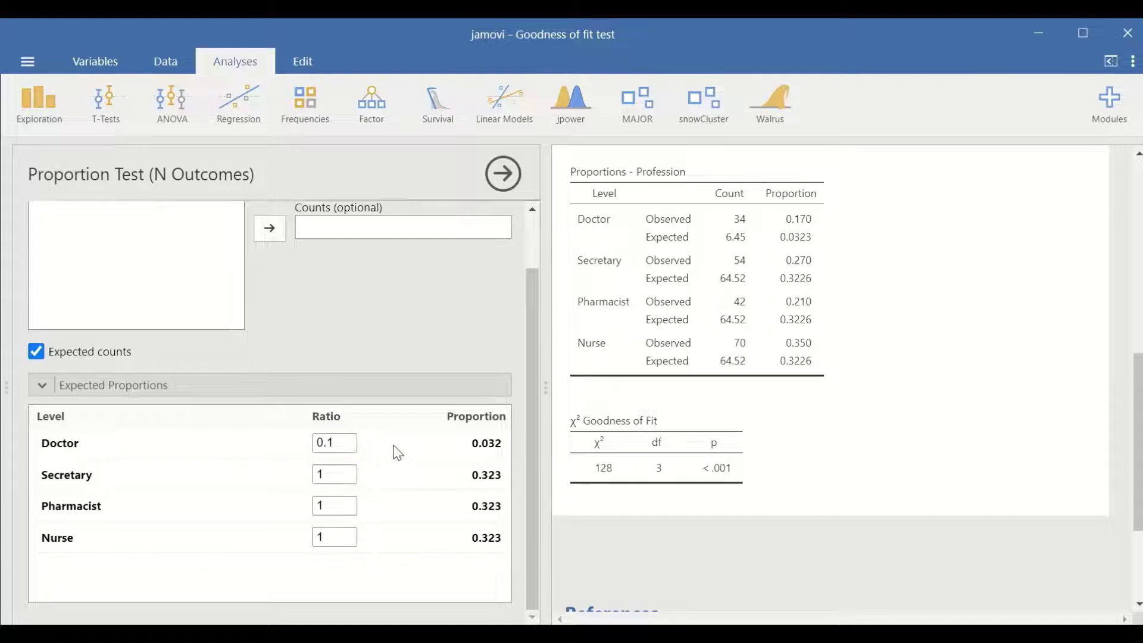
left_click(333, 475)
type(".2")
key("Return")
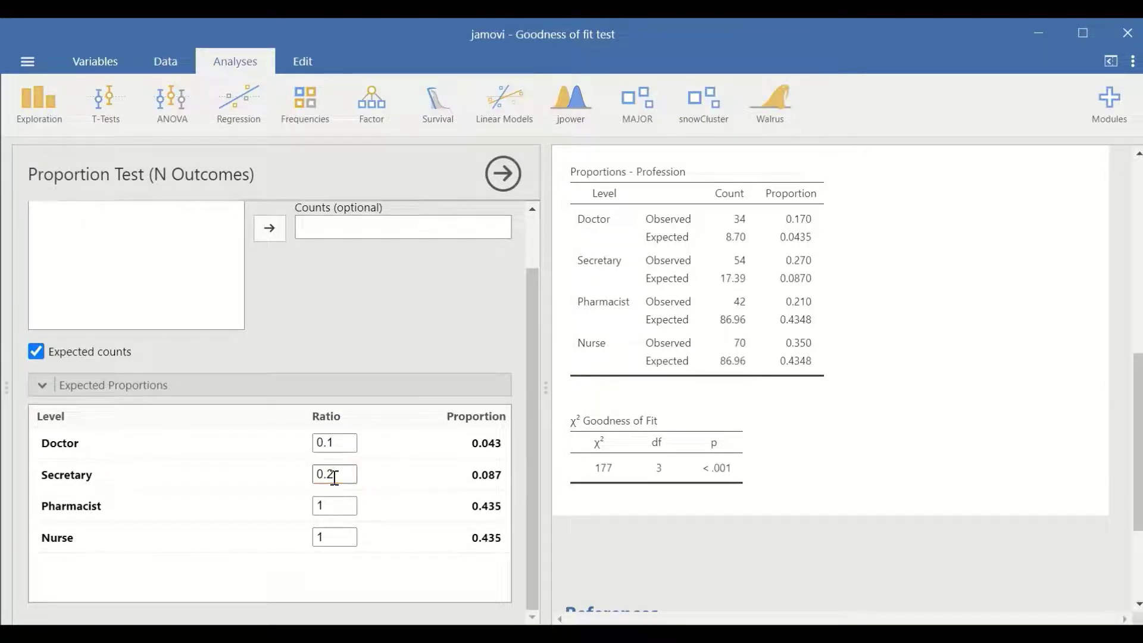
left_click(336, 507)
type(".3")
key("Return")
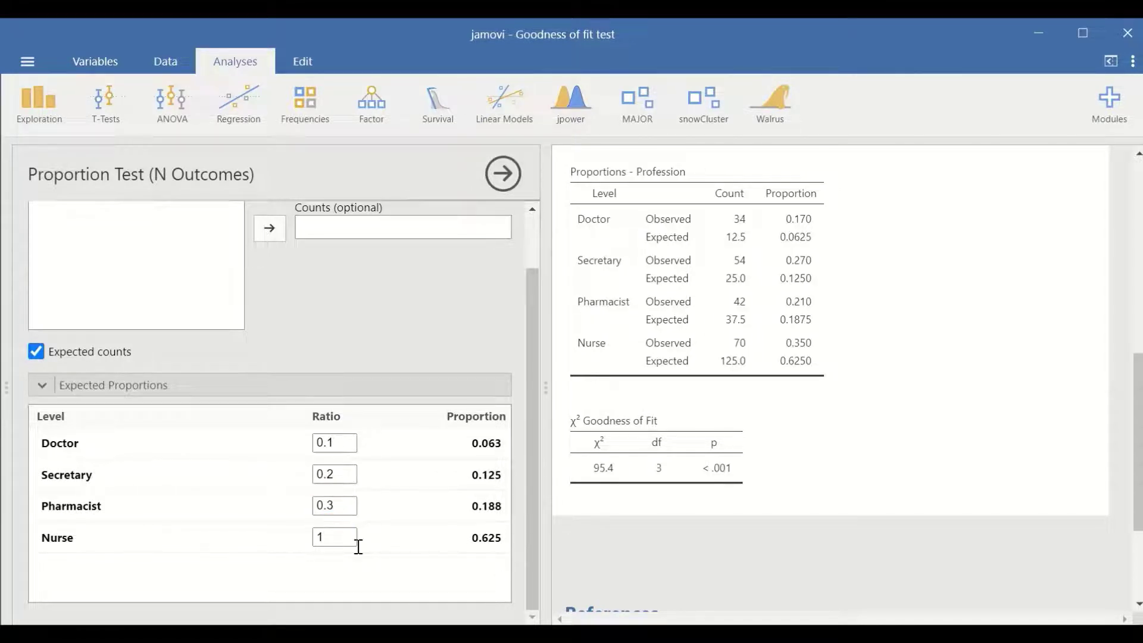
left_click(340, 535)
type(".4")
key("Return")
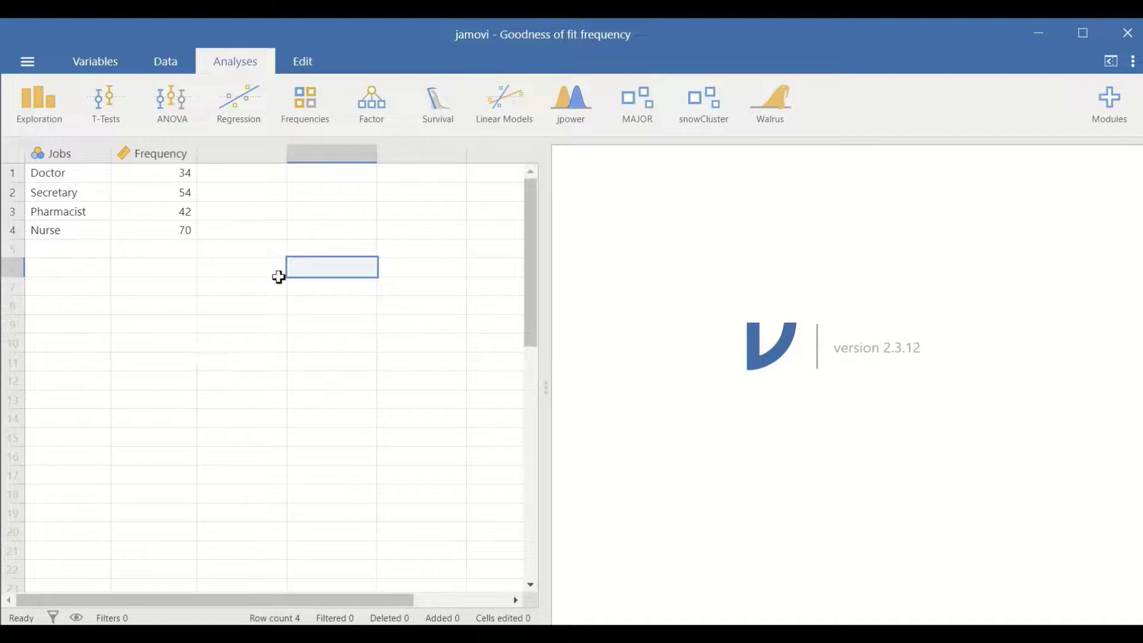
- In the Goodness of fit frequency data, run an N Outcomes test with Jobs as variable, Frequency as counts, and expected counts included
left_click(296, 118)
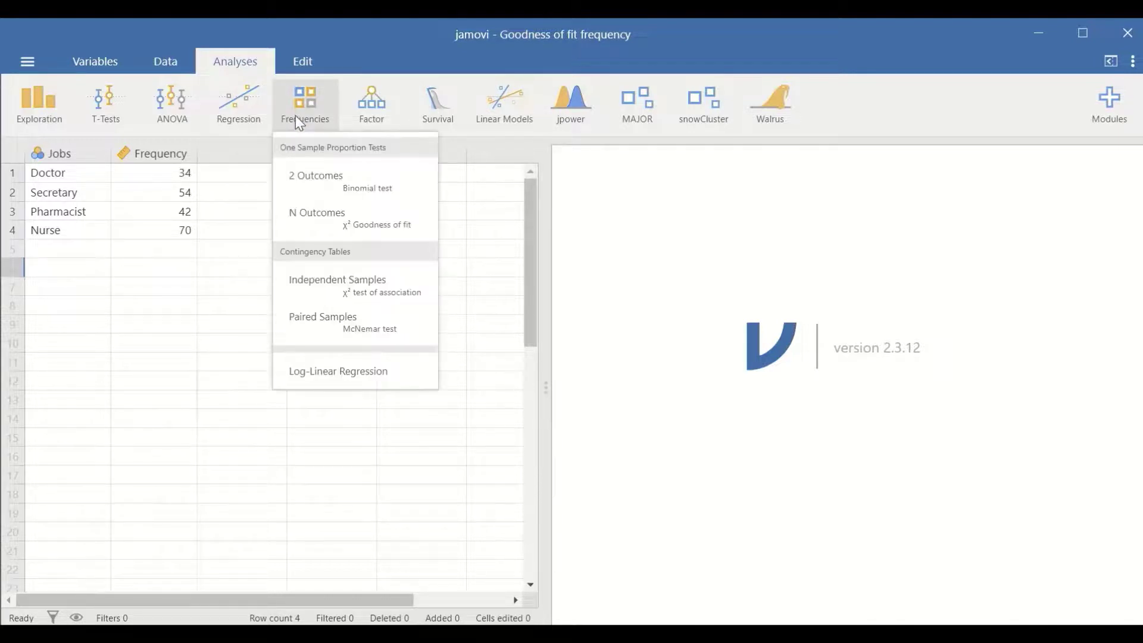
left_click(313, 217)
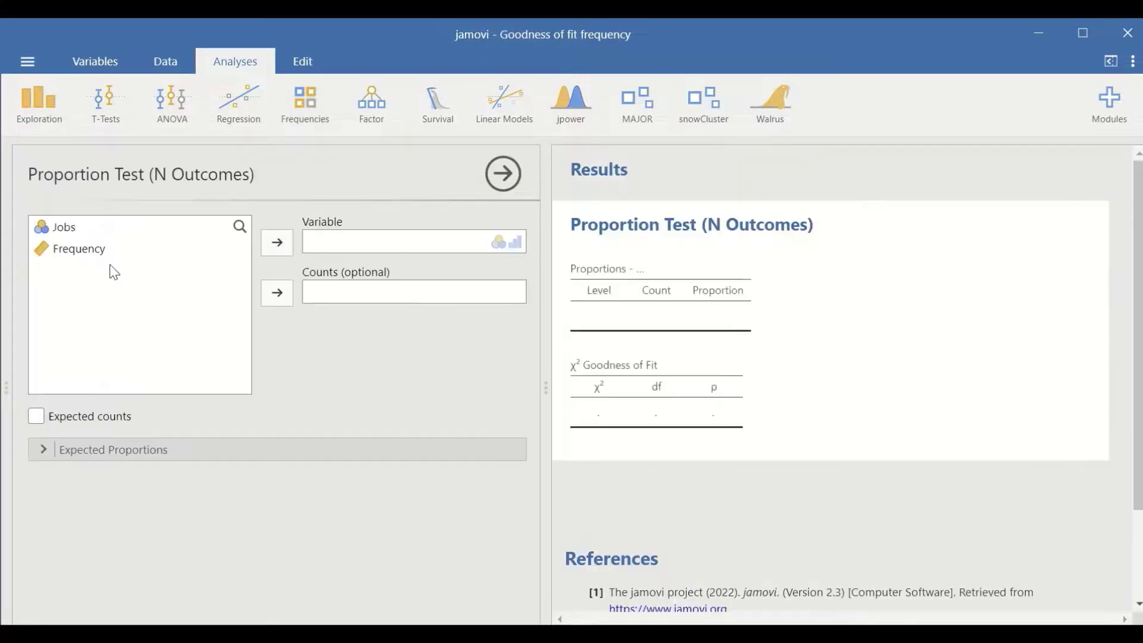
left_click_drag(55, 237, 331, 245)
left_click_drag(79, 232, 349, 292)
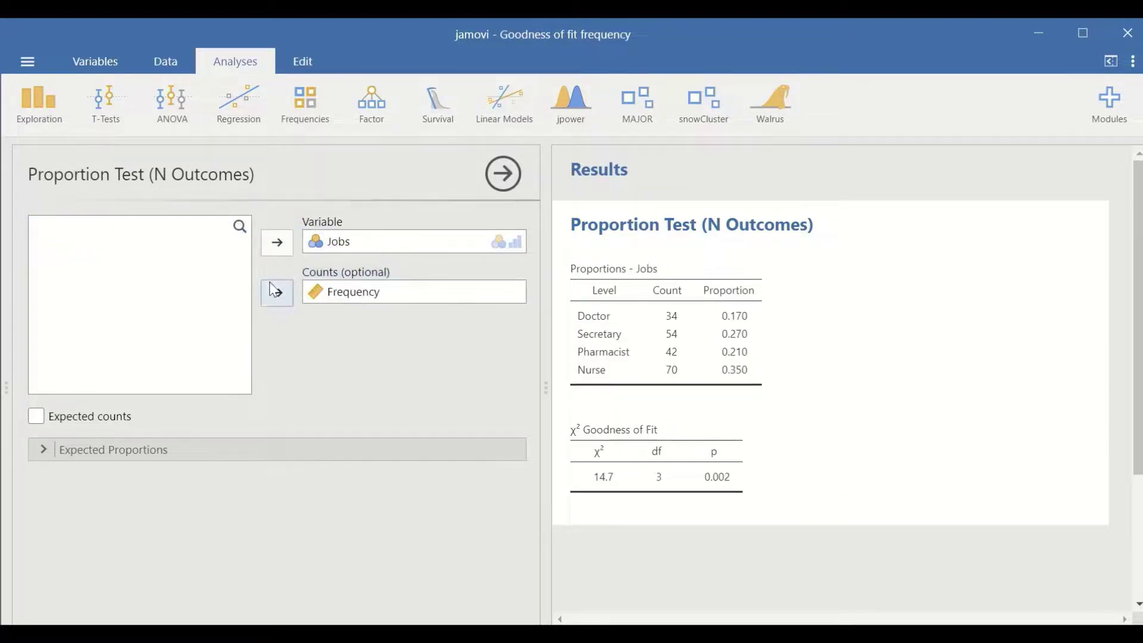
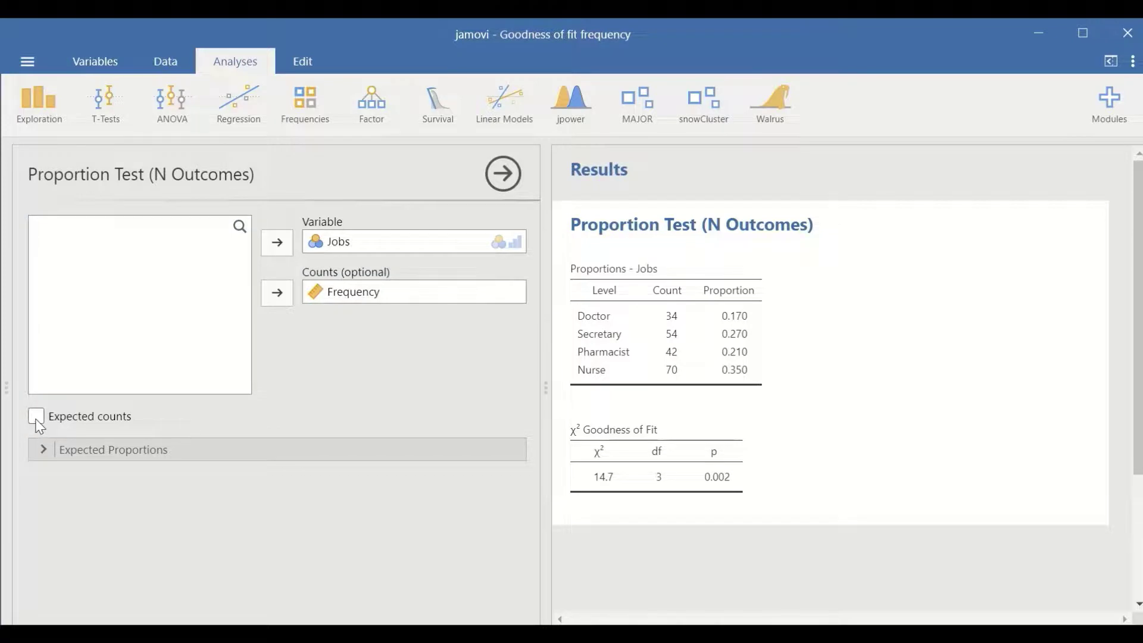
left_click(36, 416)
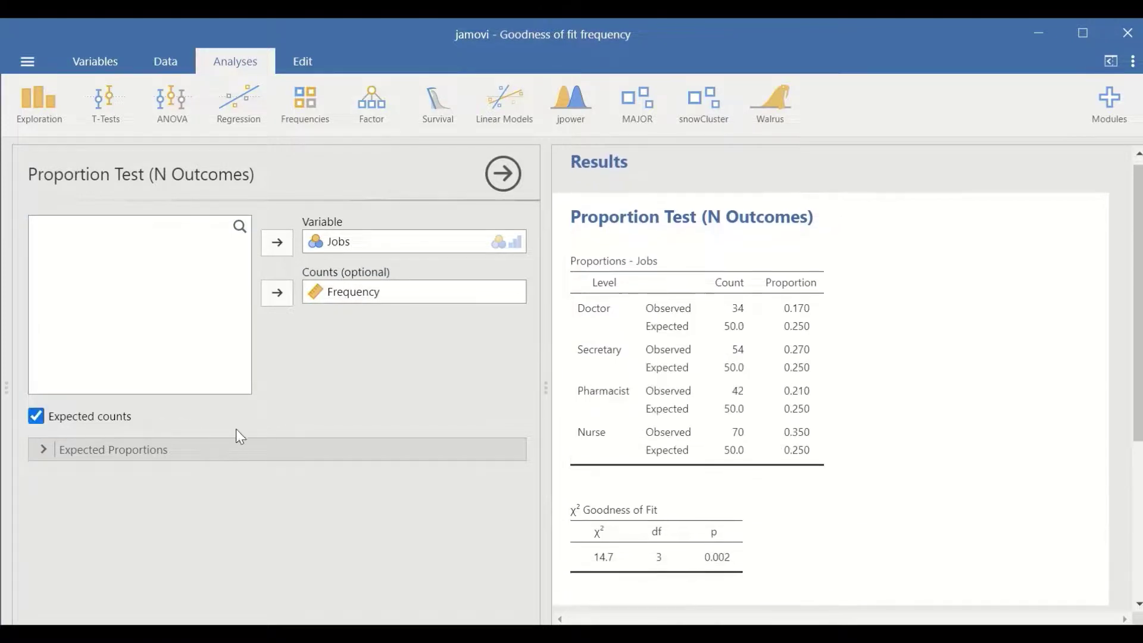
- Expand the expected proportions for Jobs and set the ratios to Doctor 0.1, Secretary 0.2, Pharmacist 0.3 and Nurse 0.4
left_click(45, 454)
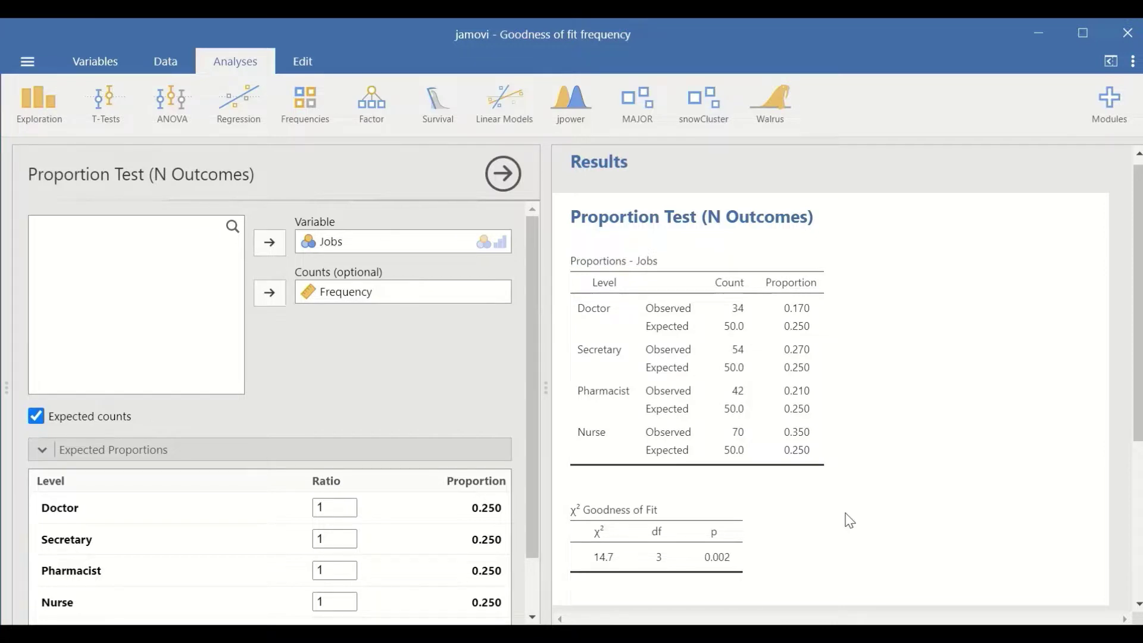
scroll(850, 521, "down", 2)
scroll(444, 440, "down", 1)
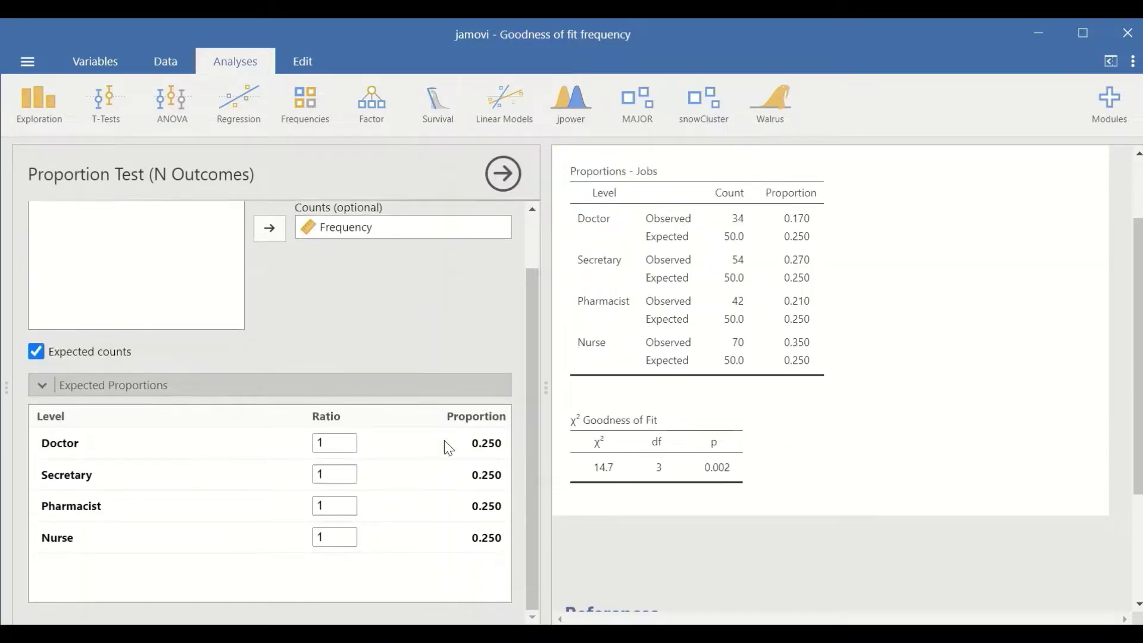
scroll(365, 480, "up", 1)
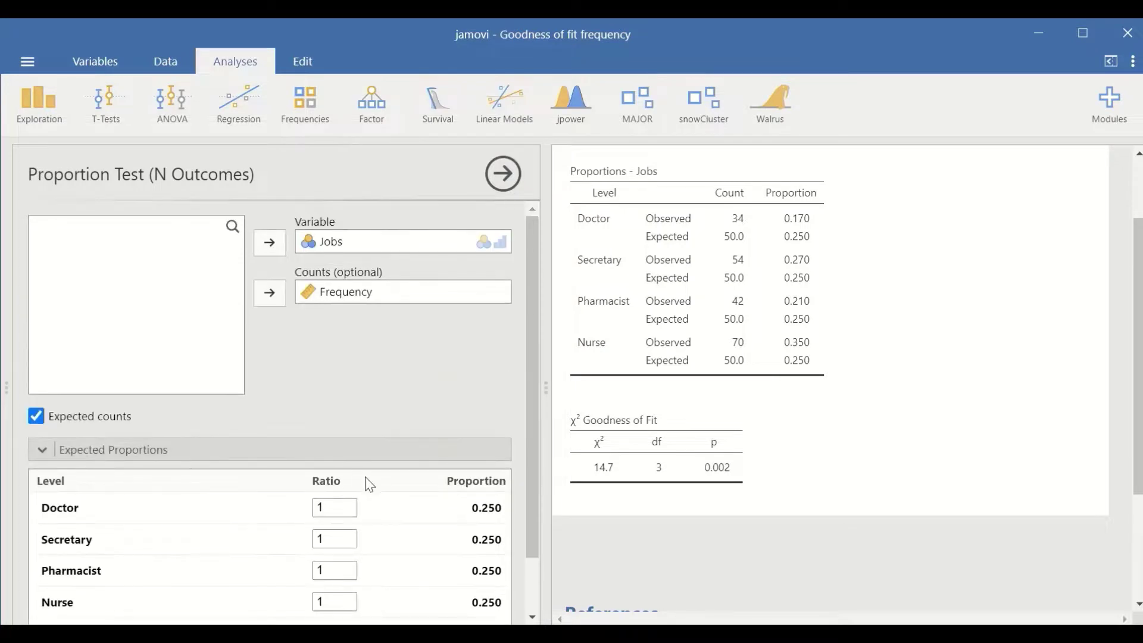
scroll(365, 477, "down", 1)
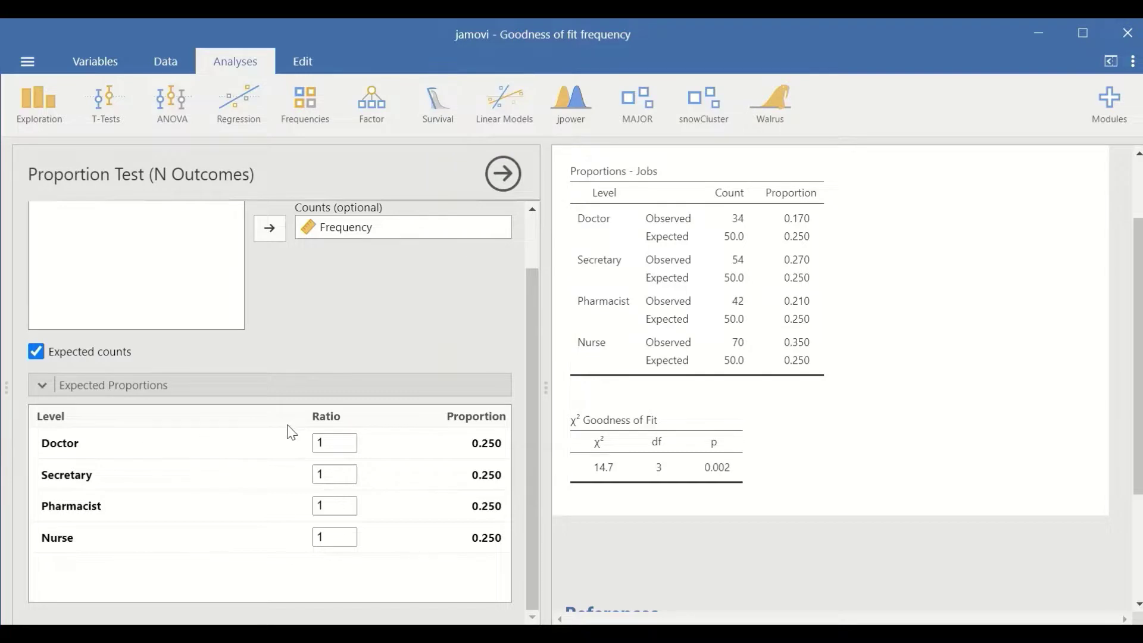
left_click(339, 440)
left_click(337, 474)
type(".2")
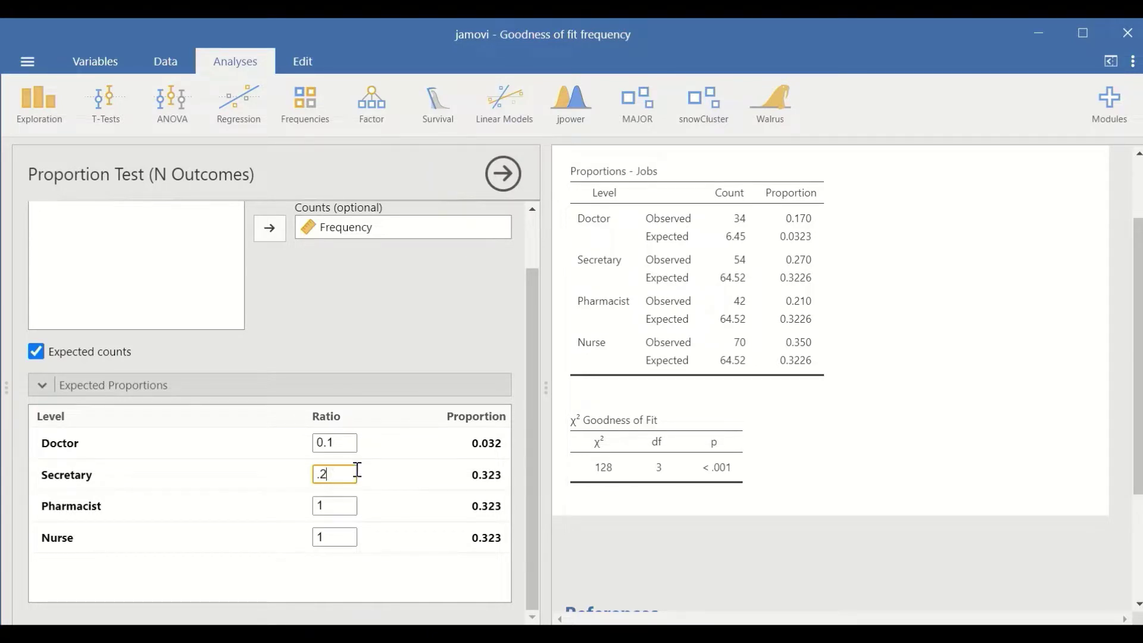
key("Return")
left_click(339, 503)
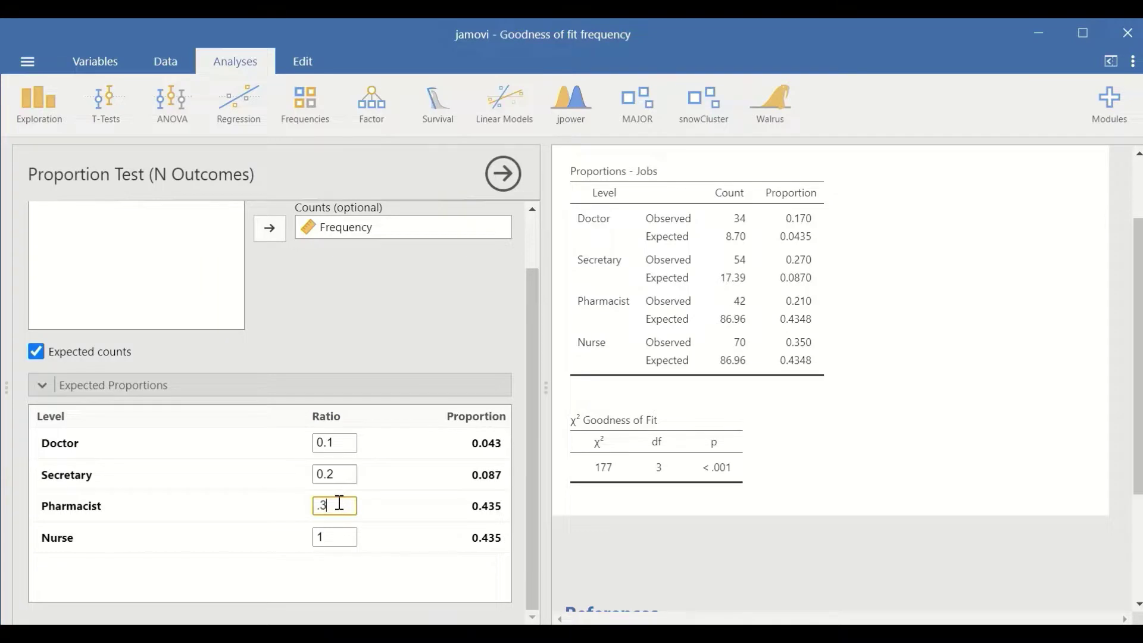
left_click(347, 538)
type(".")
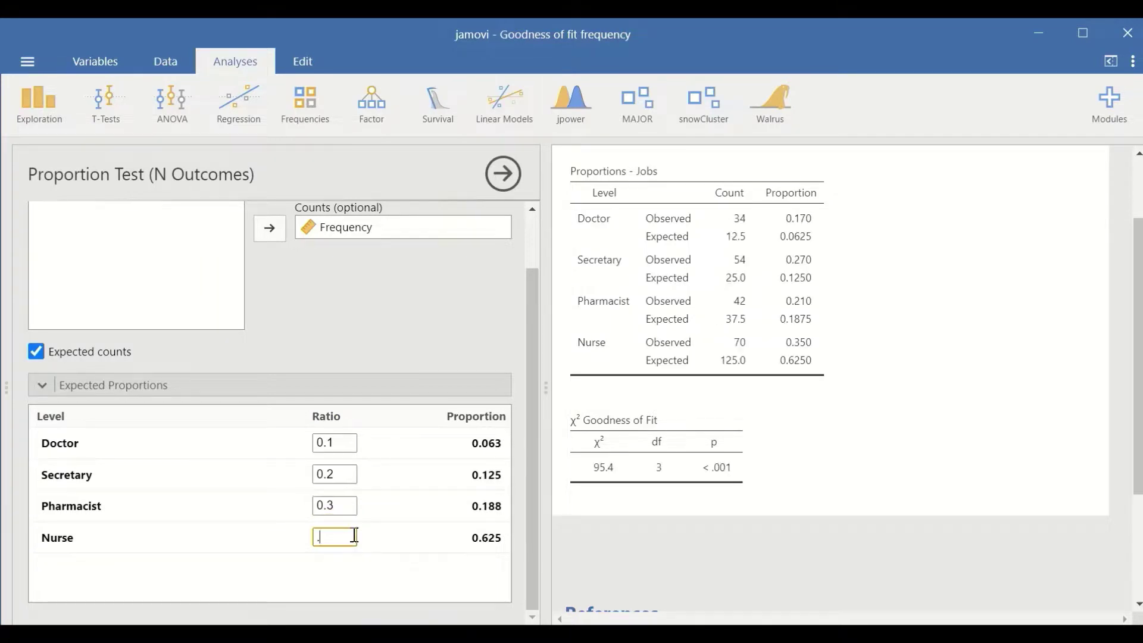
type("4")
key("Return")
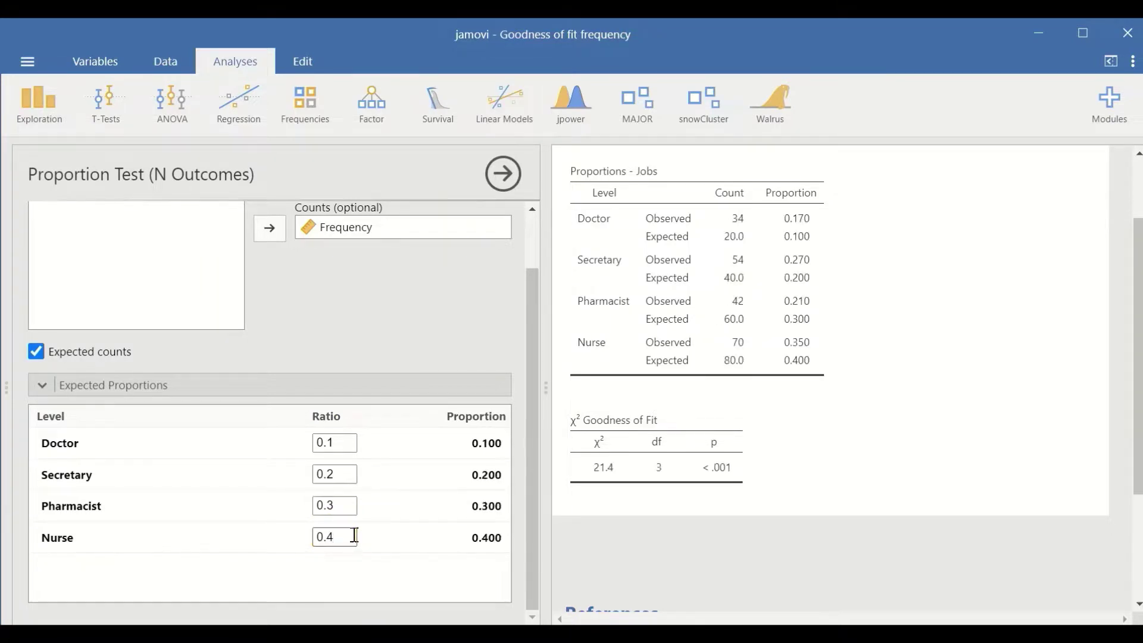